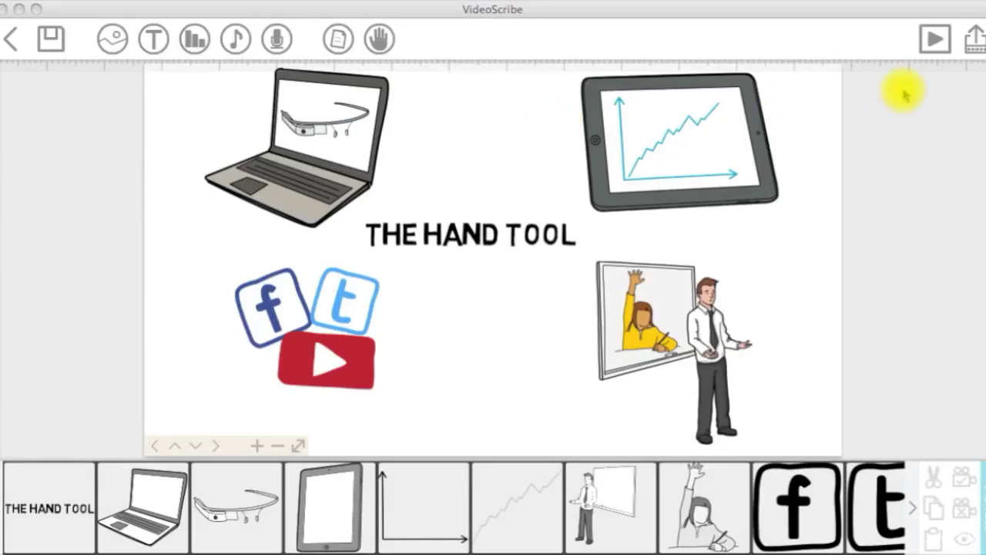
# Preview the whole scribe, then browse the hand sets and one named set's variants.
pyautogui.click(932, 40)
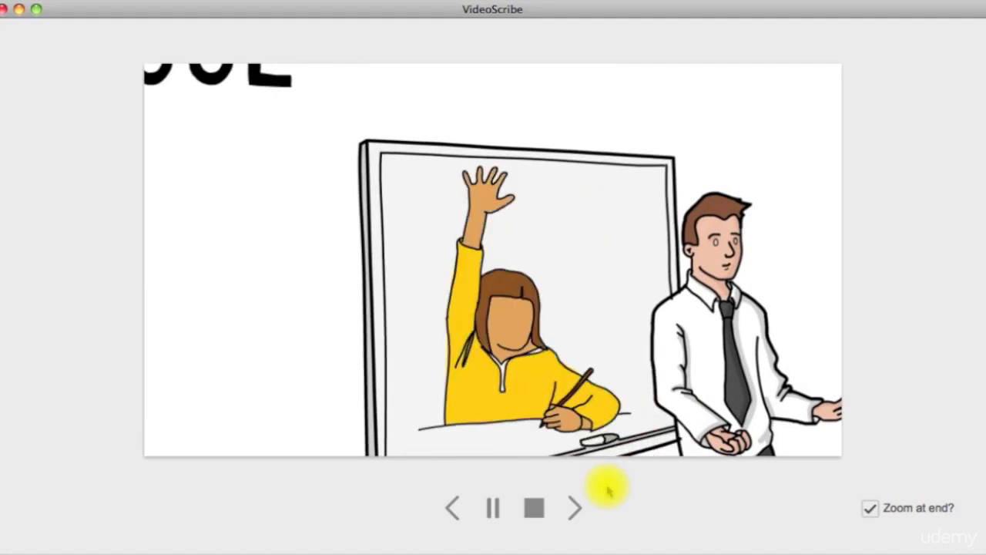
pyautogui.click(534, 507)
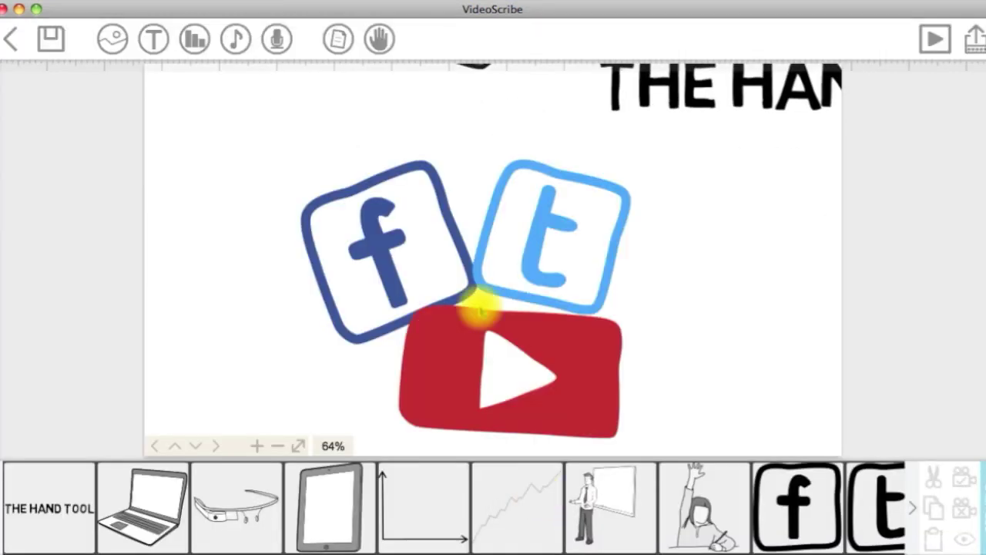
pyautogui.click(380, 42)
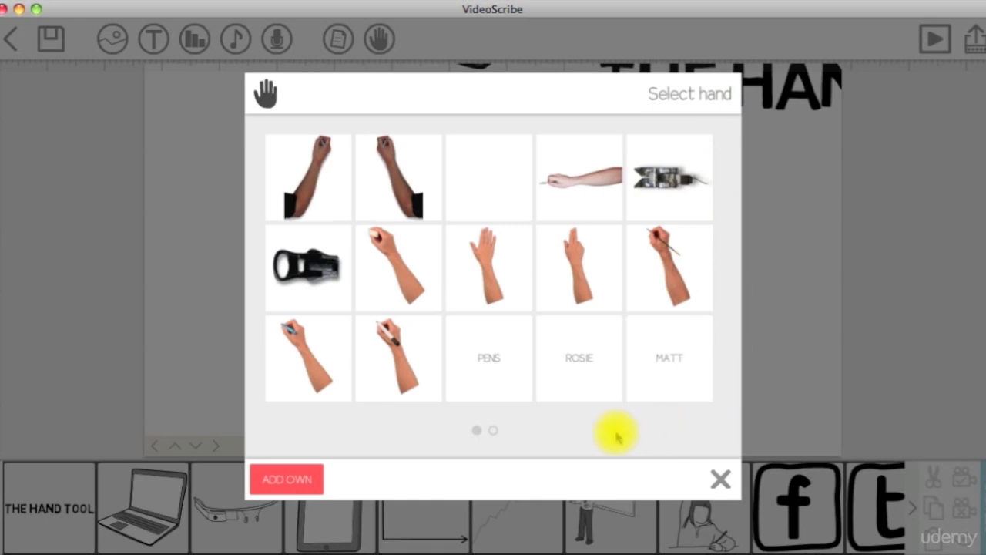
pyautogui.click(493, 432)
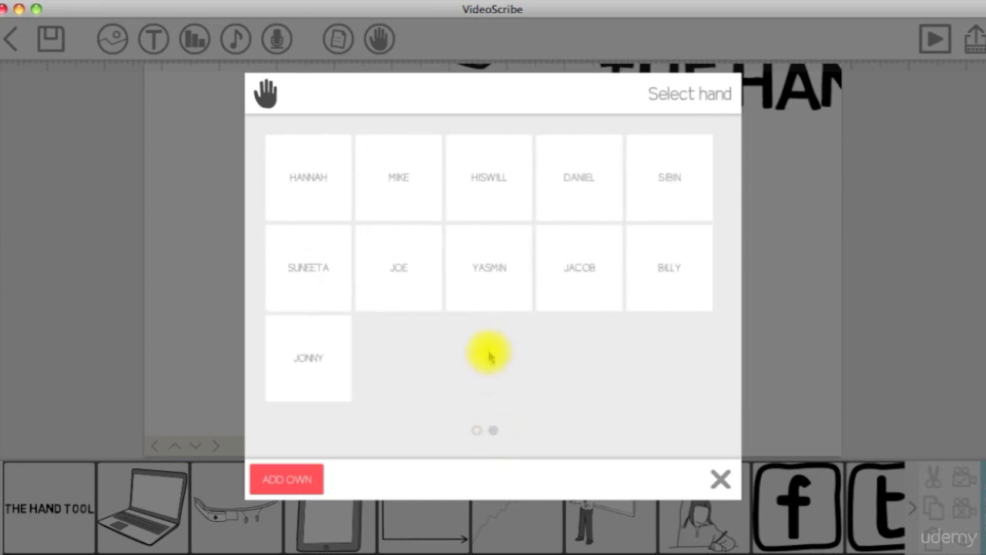
pyautogui.click(413, 291)
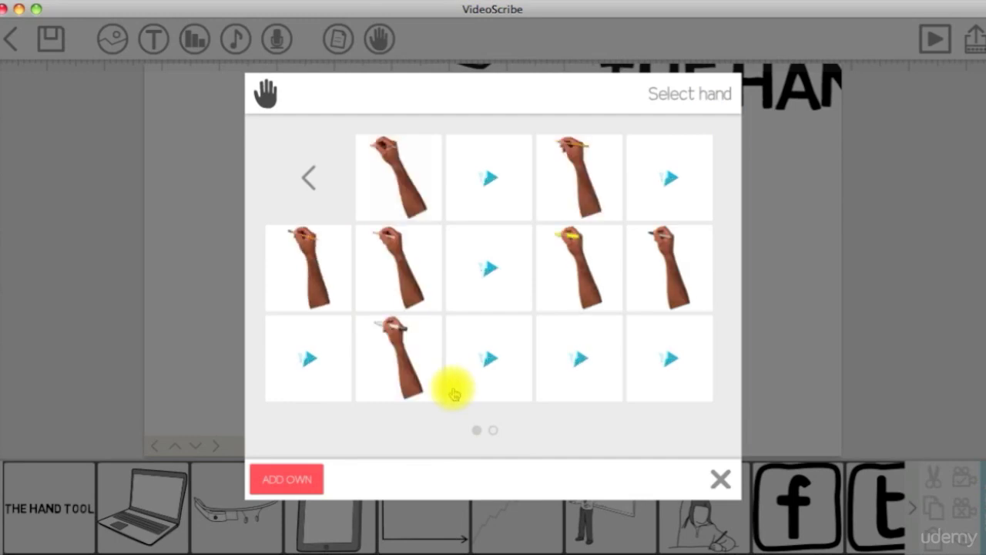
pyautogui.click(494, 435)
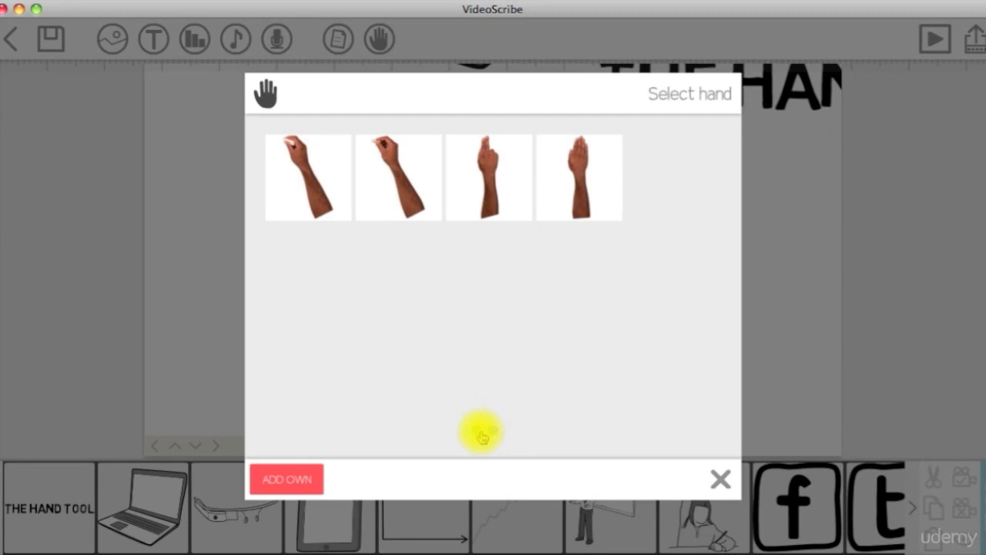
pyautogui.click(478, 436)
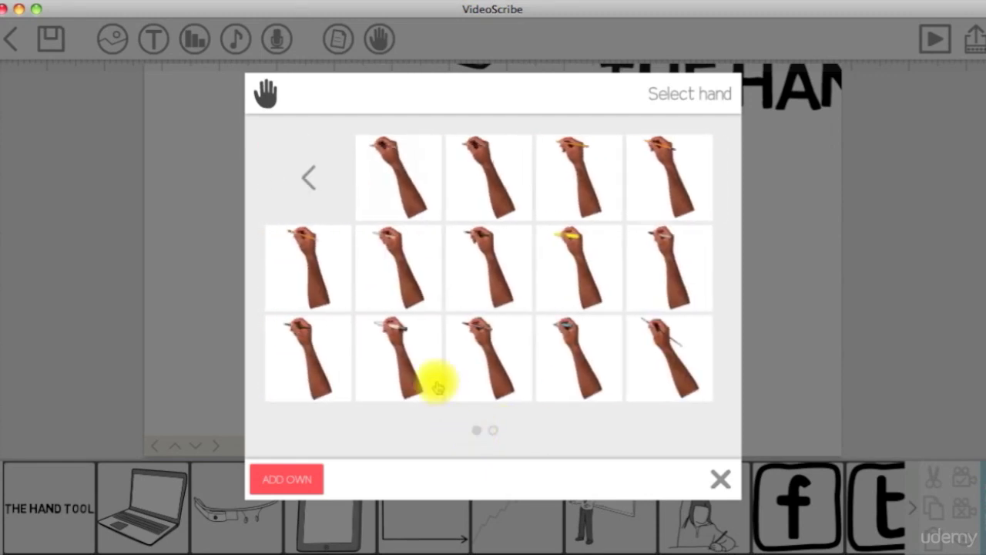
# Browse the pens and crayons category, then preview the hand holding a paintbrush.
pyautogui.click(312, 177)
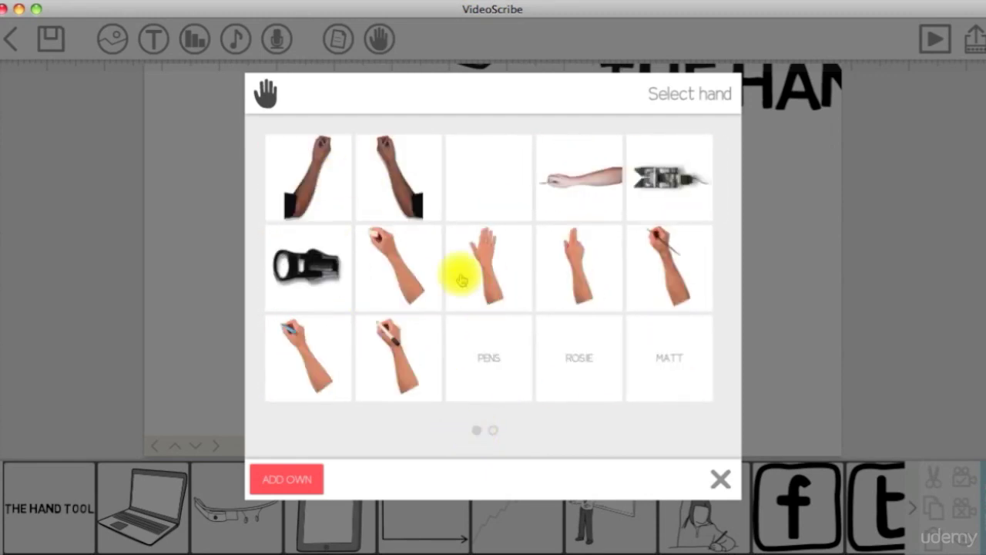
pyautogui.click(493, 350)
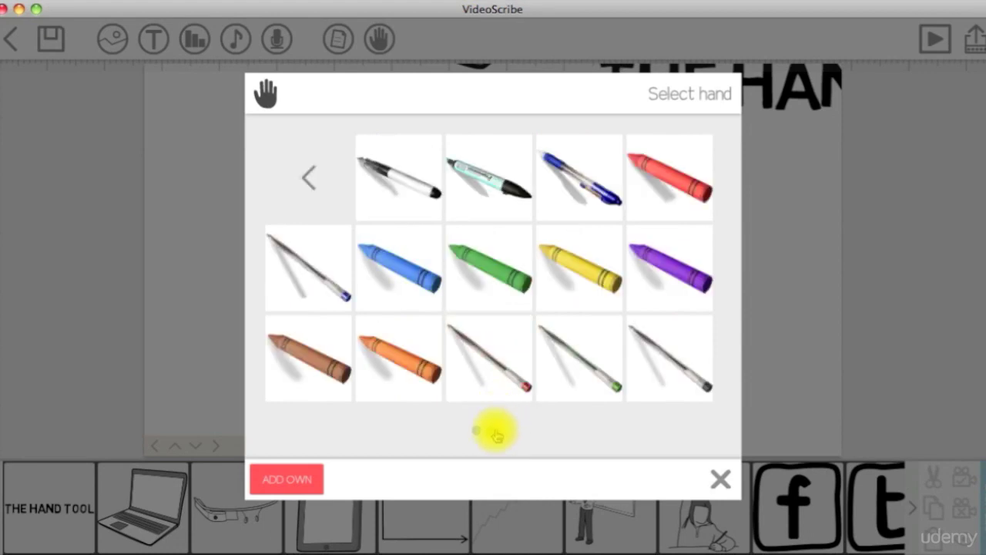
pyautogui.click(493, 430)
pyautogui.click(476, 430)
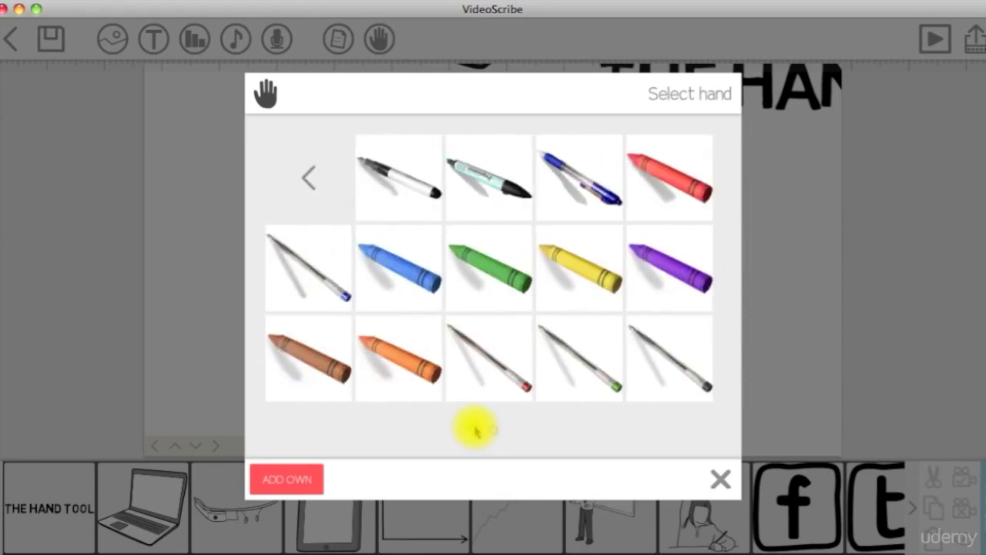
pyautogui.click(311, 181)
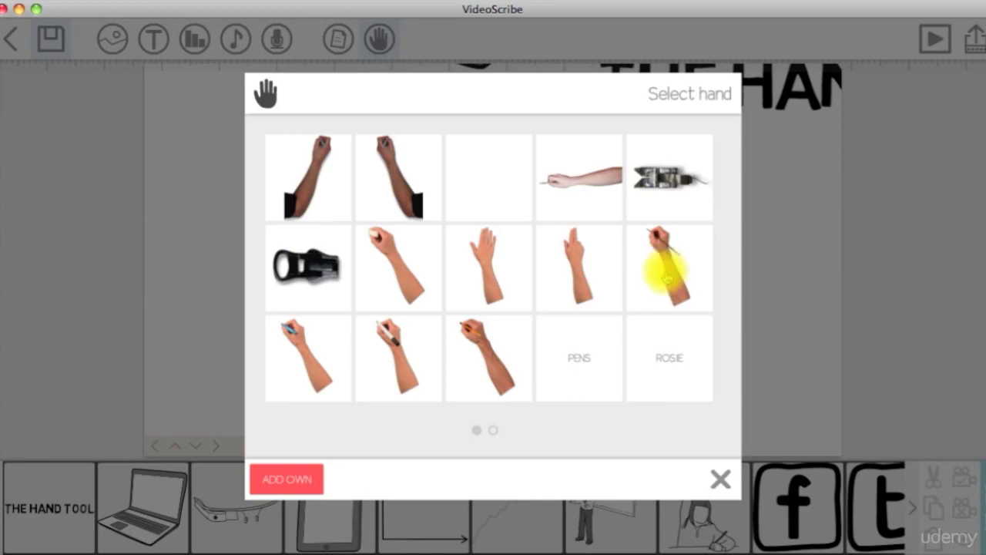
pyautogui.click(669, 265)
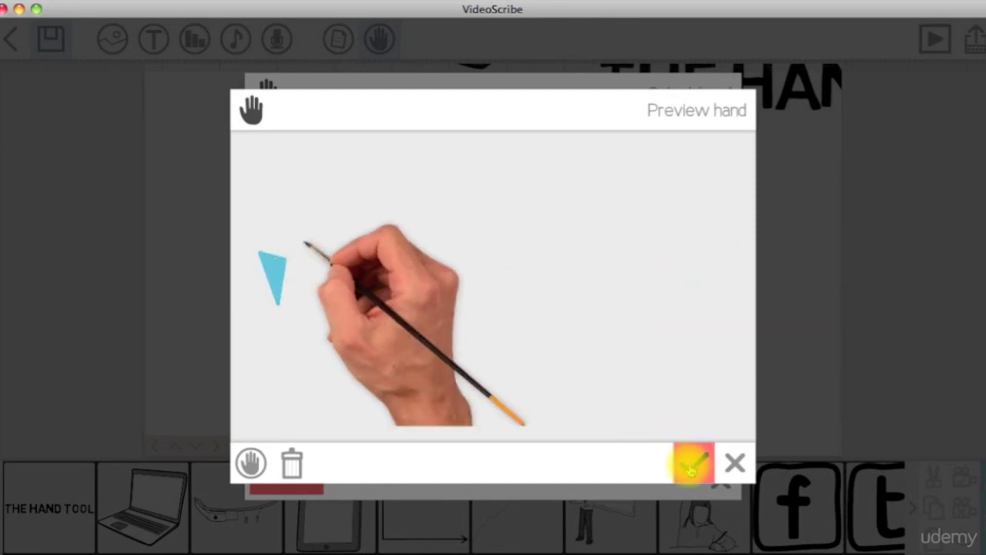
# Accept the paintbrush-holding hand as the scribe's default drawing hand.
pyautogui.click(693, 462)
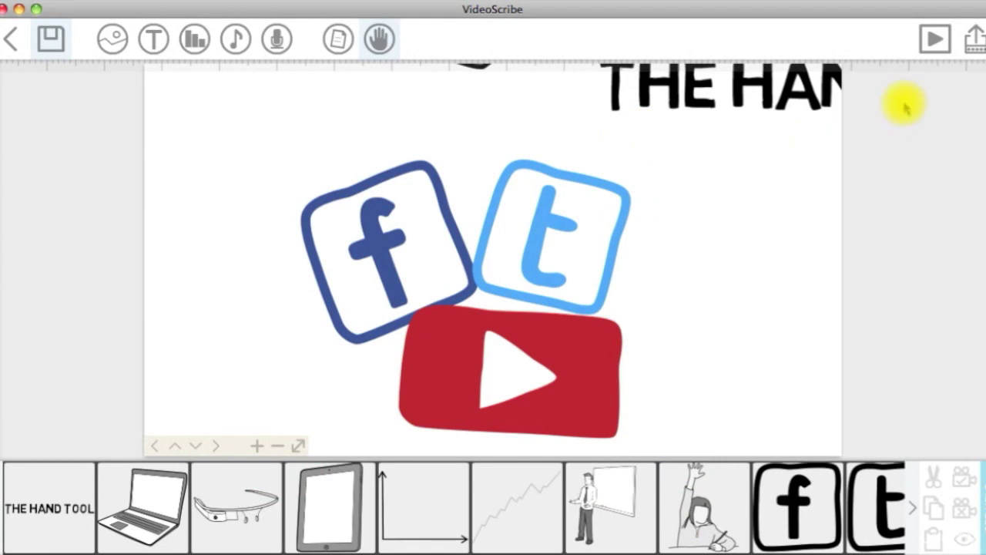
pyautogui.click(933, 40)
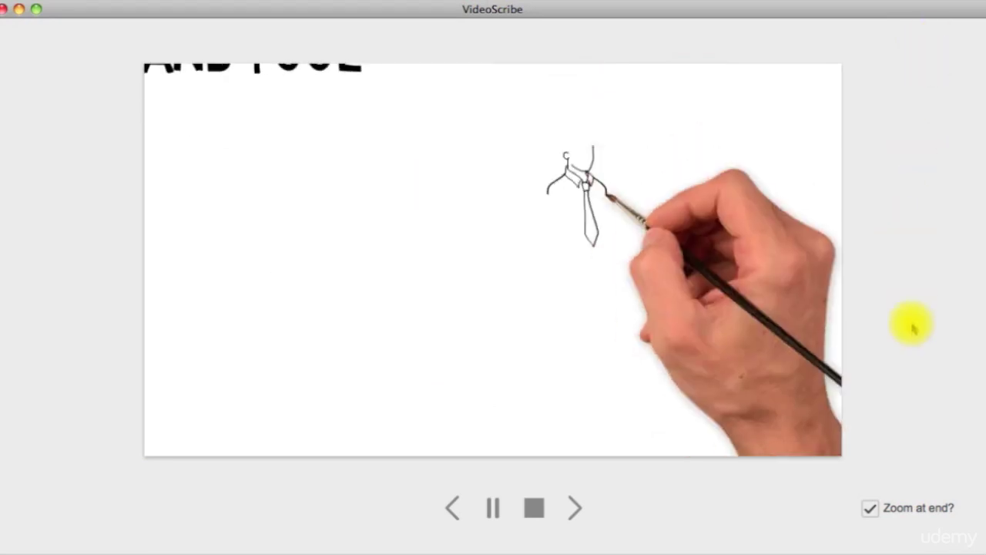
pyautogui.click(574, 507)
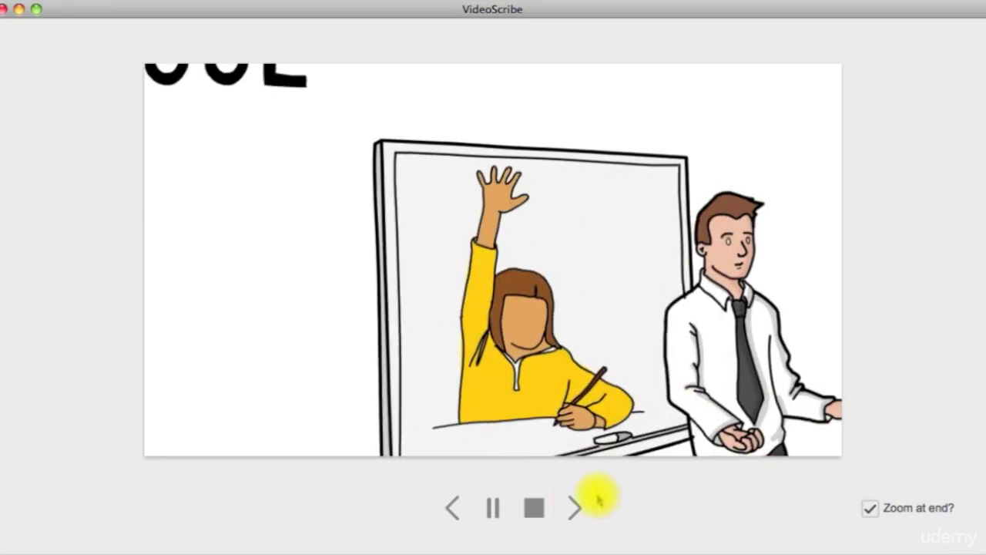
pyautogui.click(576, 506)
pyautogui.click(534, 507)
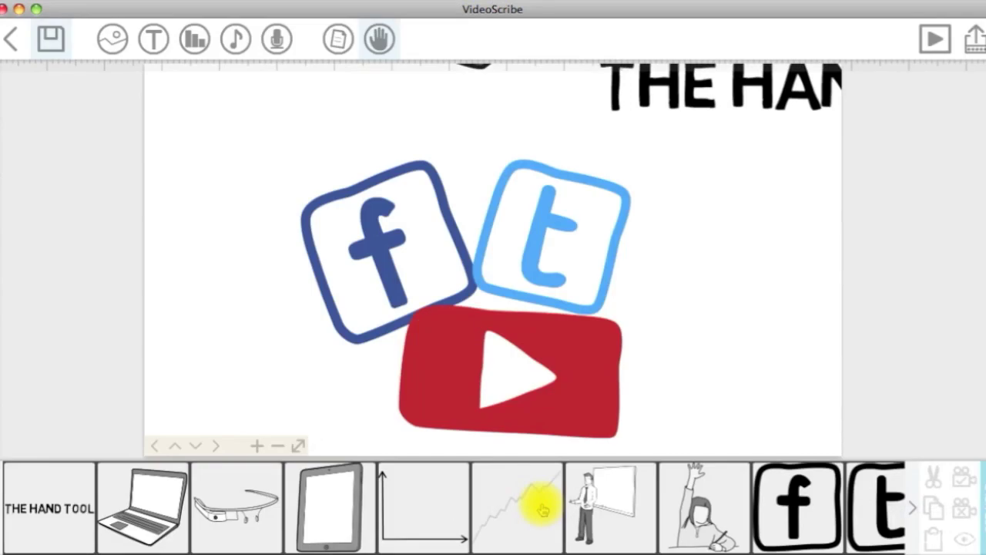
# Select the THE HAND TOOL title element and open its Text Properties.
pyautogui.click(65, 493)
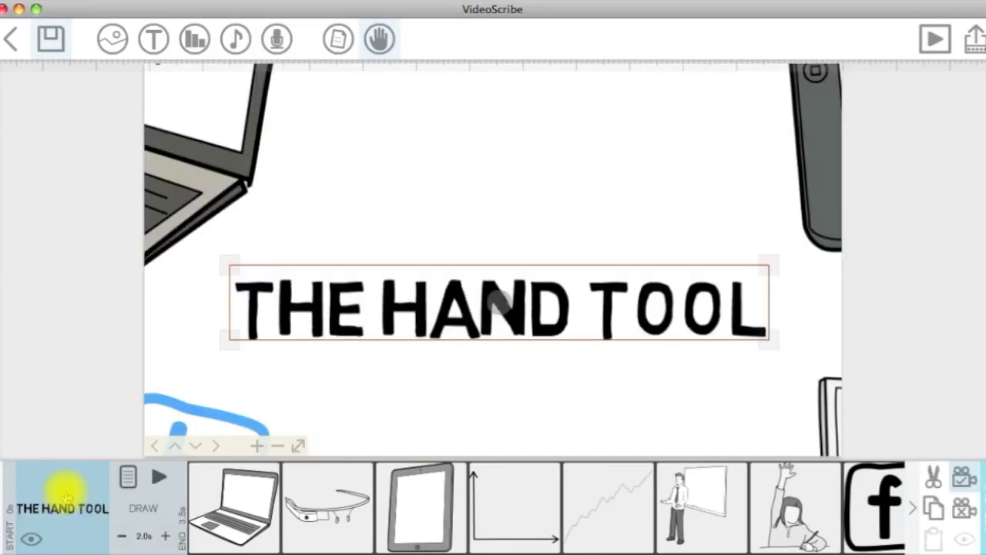
pyautogui.doubleClick(319, 306)
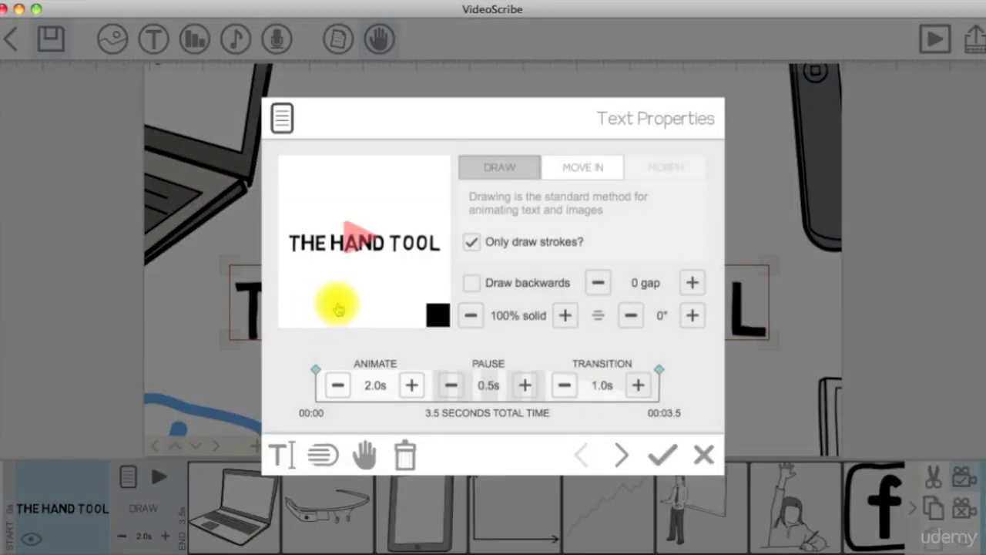
pyautogui.click(704, 455)
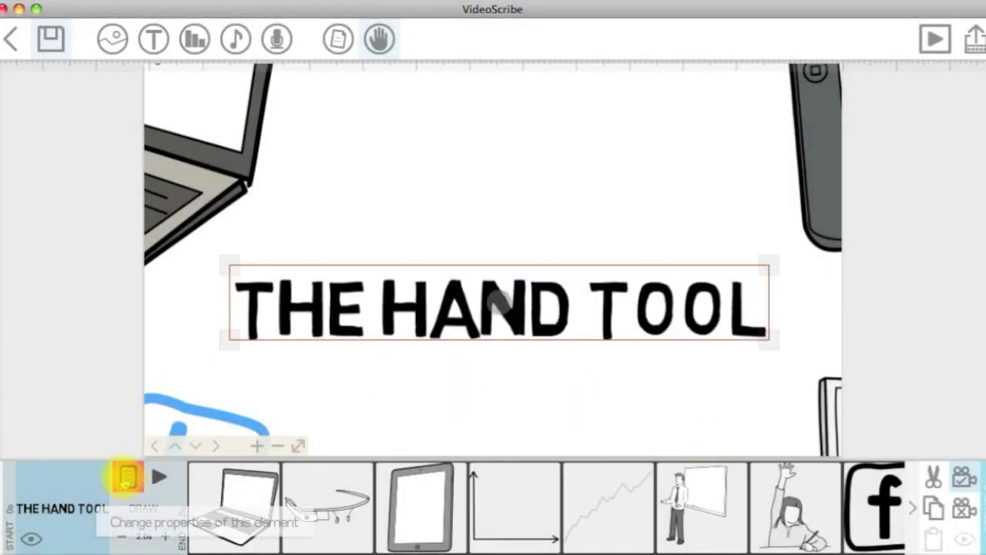
pyautogui.click(127, 478)
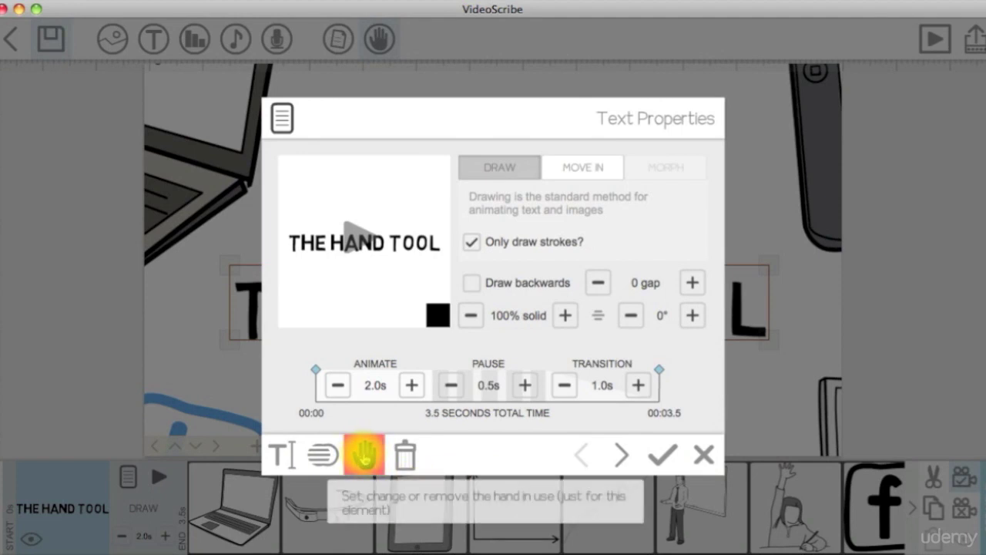
# Assign the marker-pen hand to the THE HAND TOOL title and apply the text properties.
pyautogui.click(364, 454)
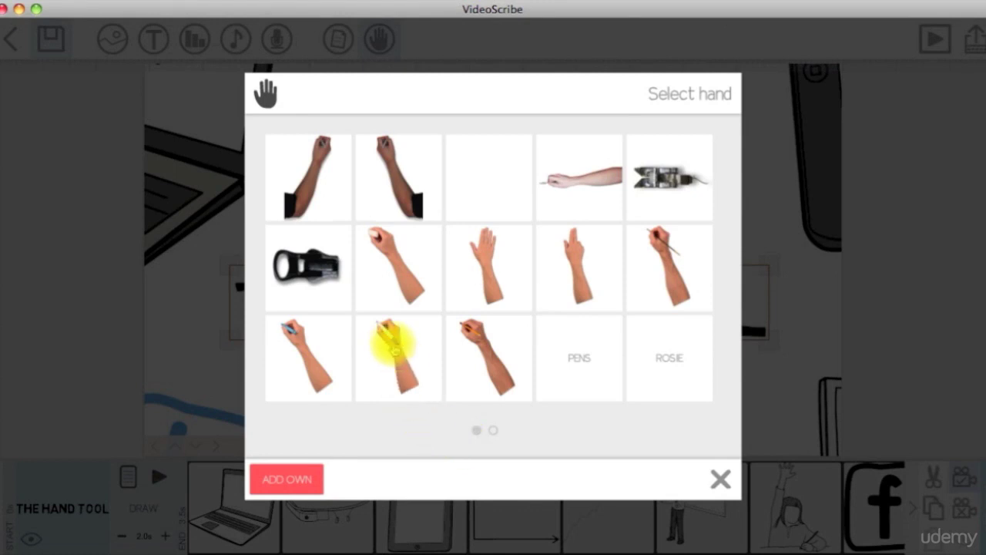
pyautogui.click(393, 346)
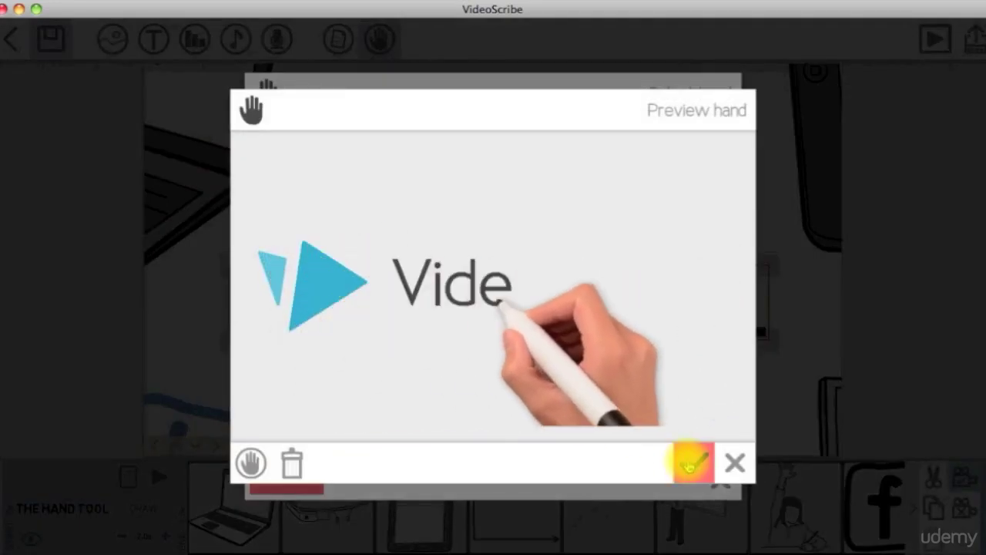
pyautogui.click(692, 463)
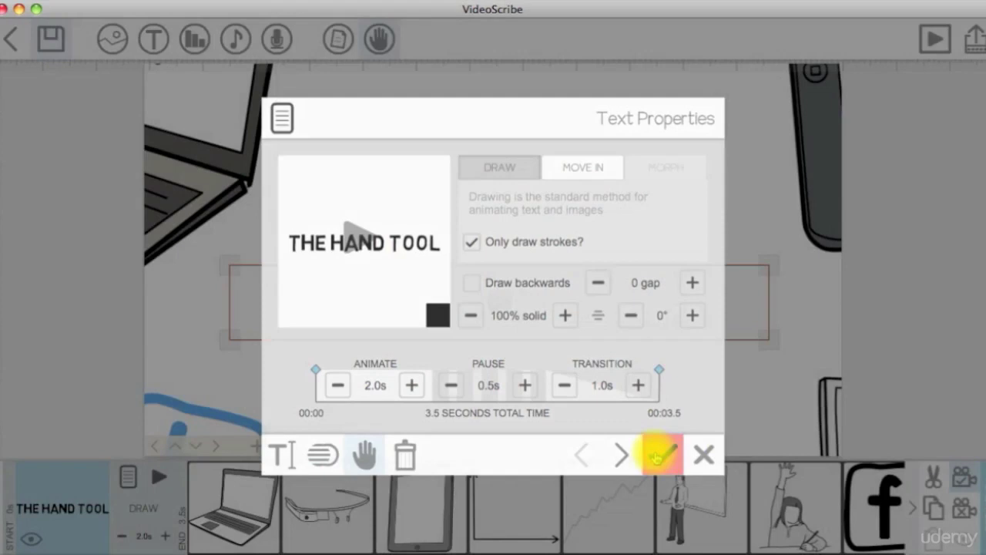
pyautogui.click(660, 454)
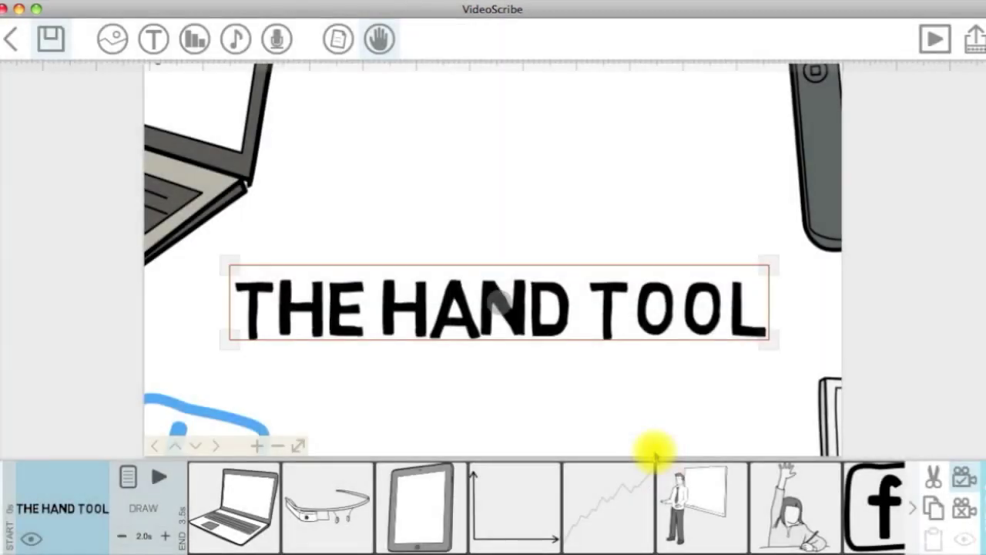
pyautogui.click(932, 46)
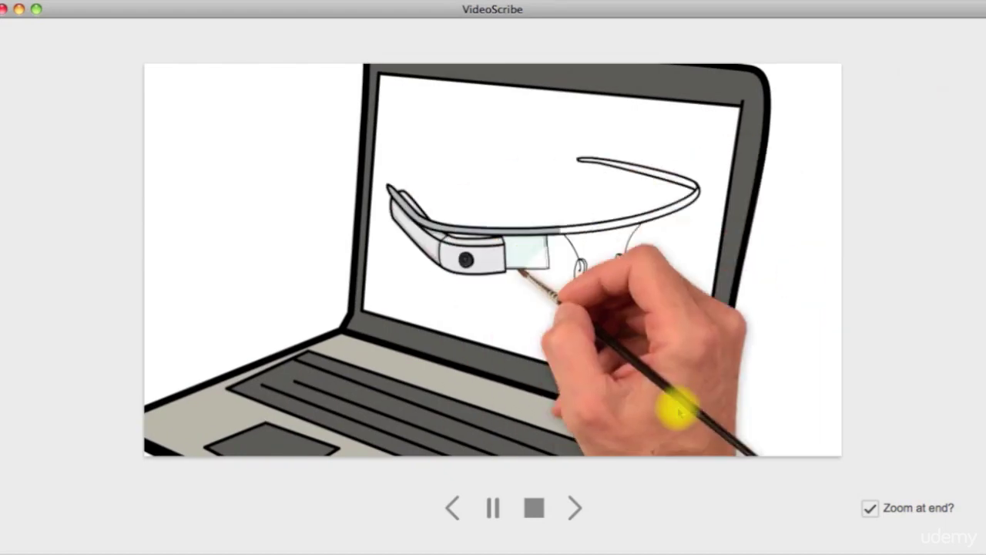
pyautogui.click(539, 506)
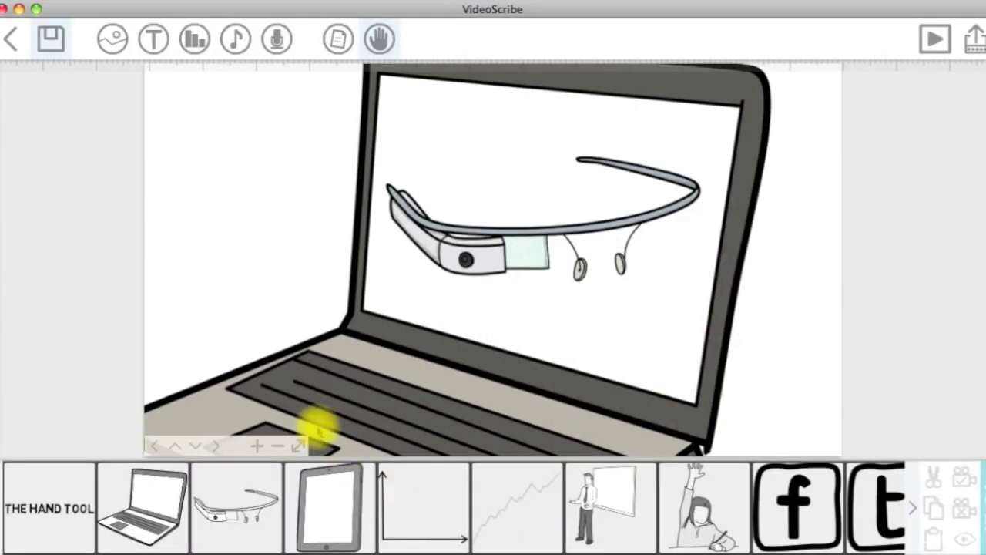
# From the scribe-wide hand library, choose ADD OWN to add a custom hand.
pyautogui.click(379, 38)
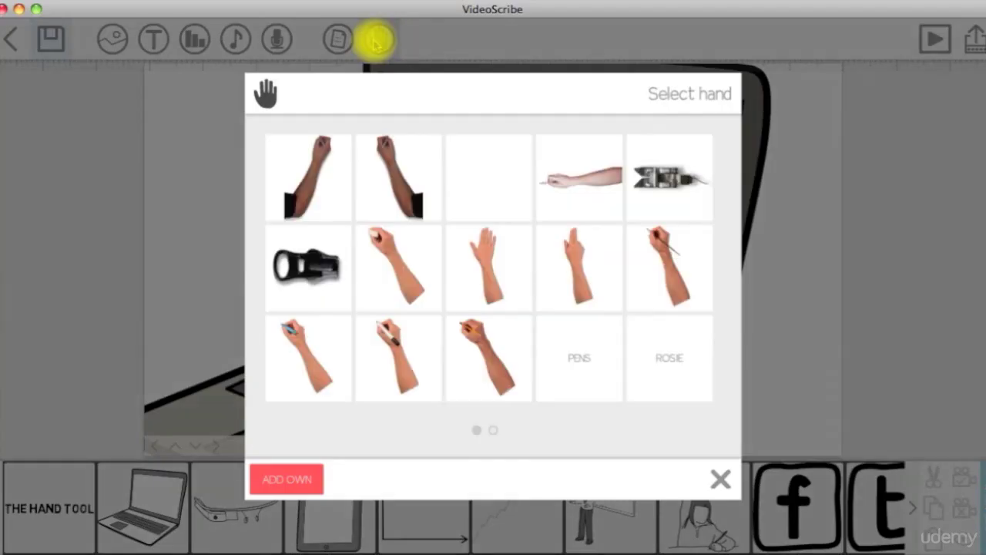
pyautogui.click(293, 487)
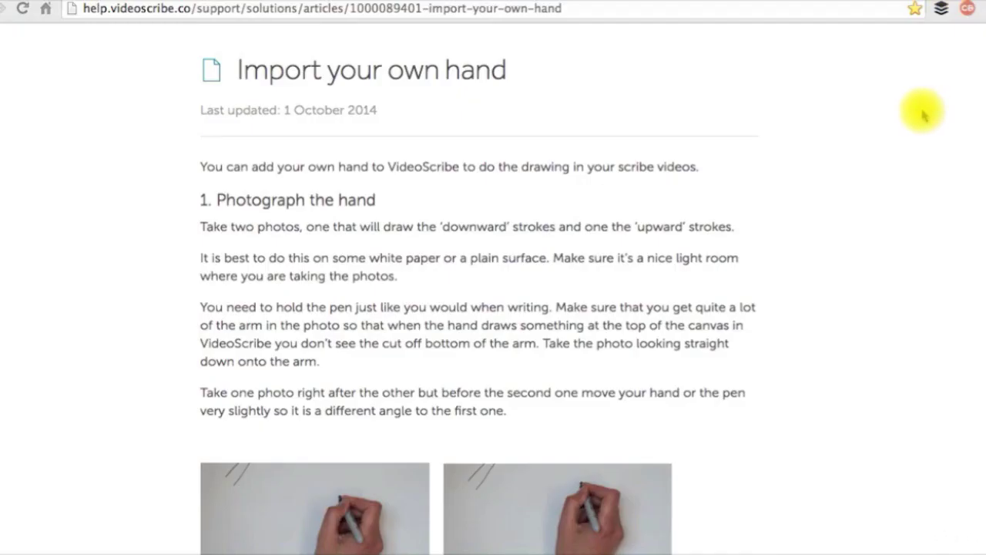
# Read through the Import your own hand article, then open VideoScribe's Publish your video dialog.
pyautogui.scroll(-4, 923, 114)
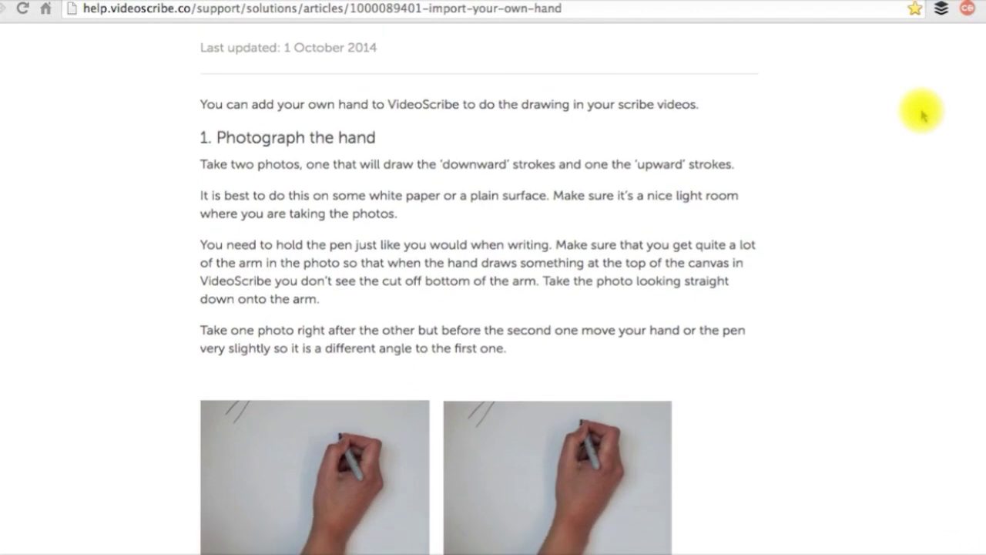
pyautogui.scroll(-3, 923, 114)
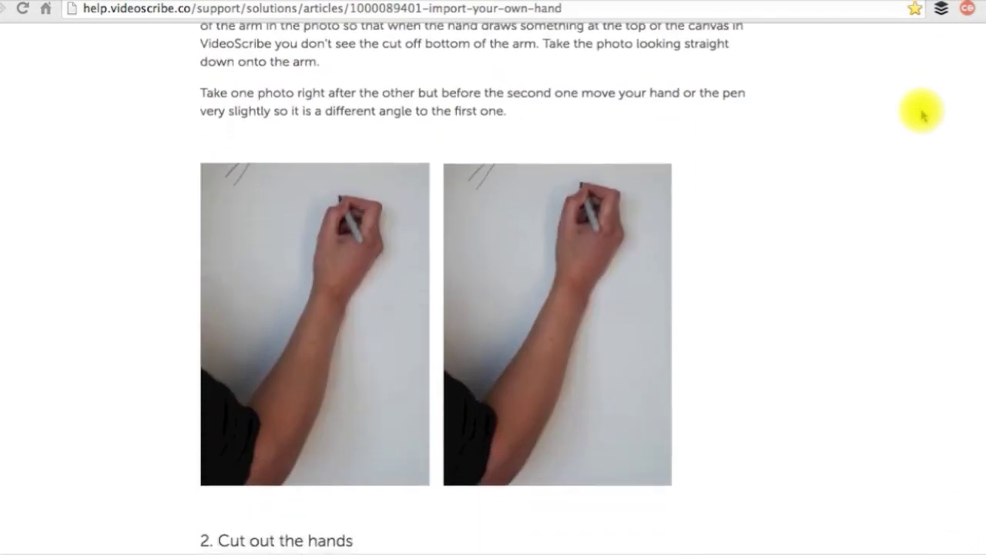
pyautogui.scroll(-8, 924, 115)
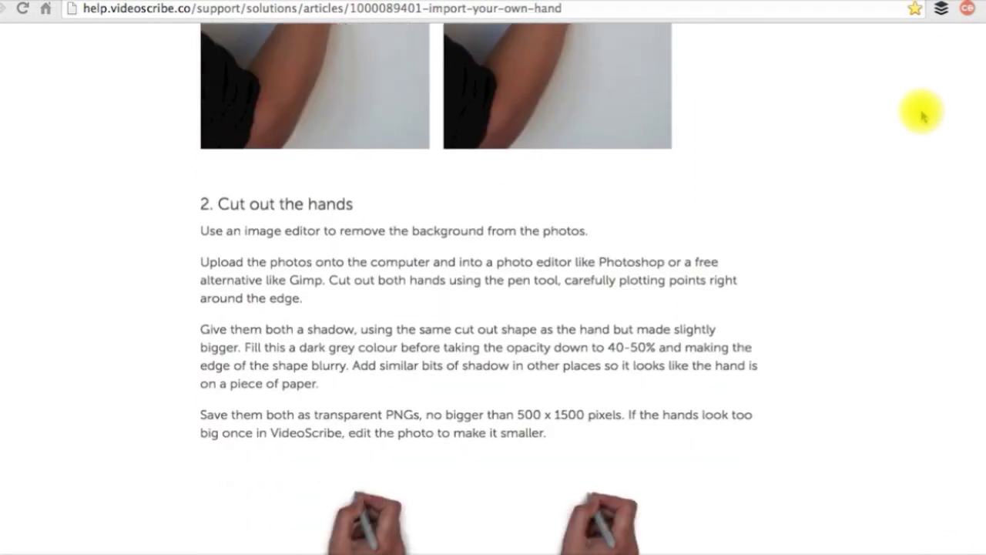
pyautogui.scroll(-11, 923, 115)
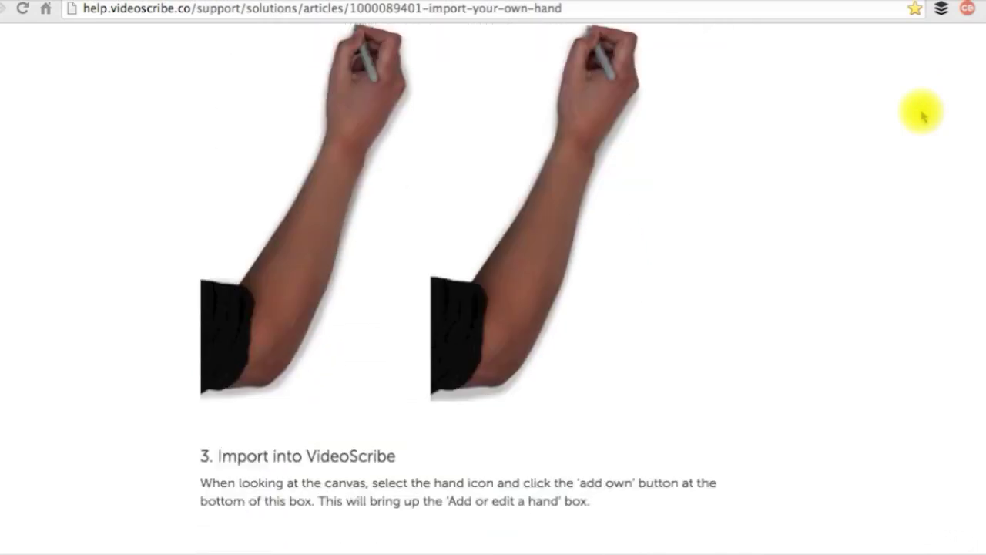
pyautogui.scroll(-10, 924, 116)
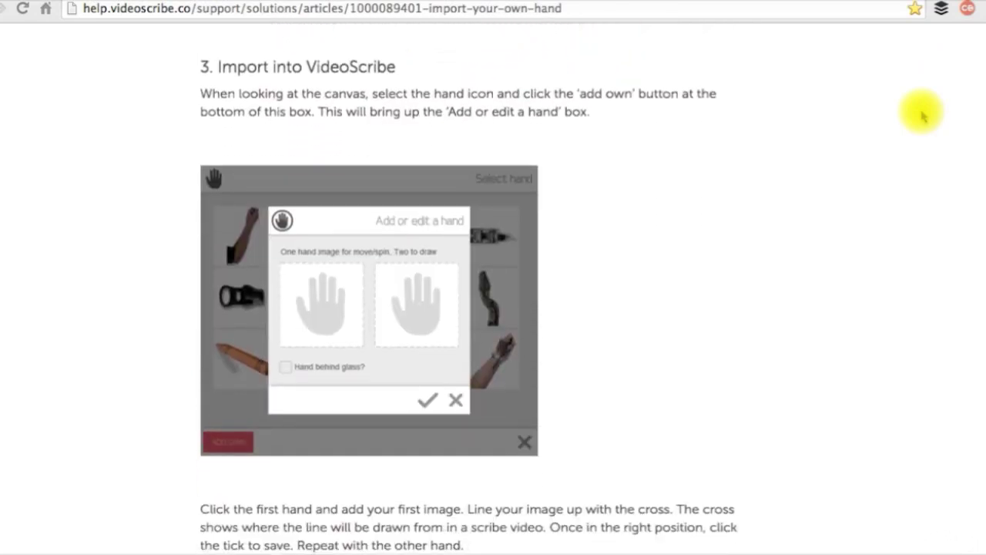
pyautogui.scroll(-5, 924, 116)
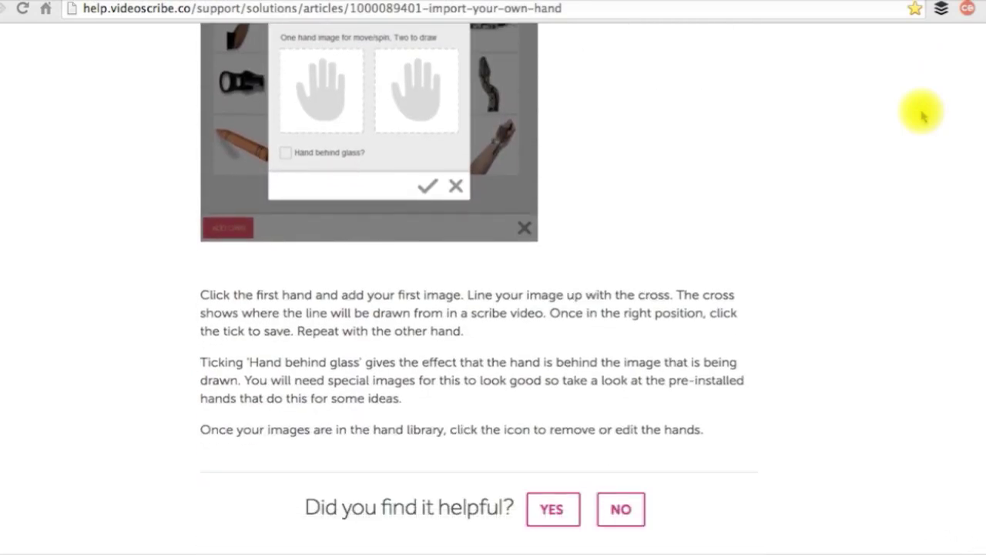
pyautogui.scroll(2, 924, 116)
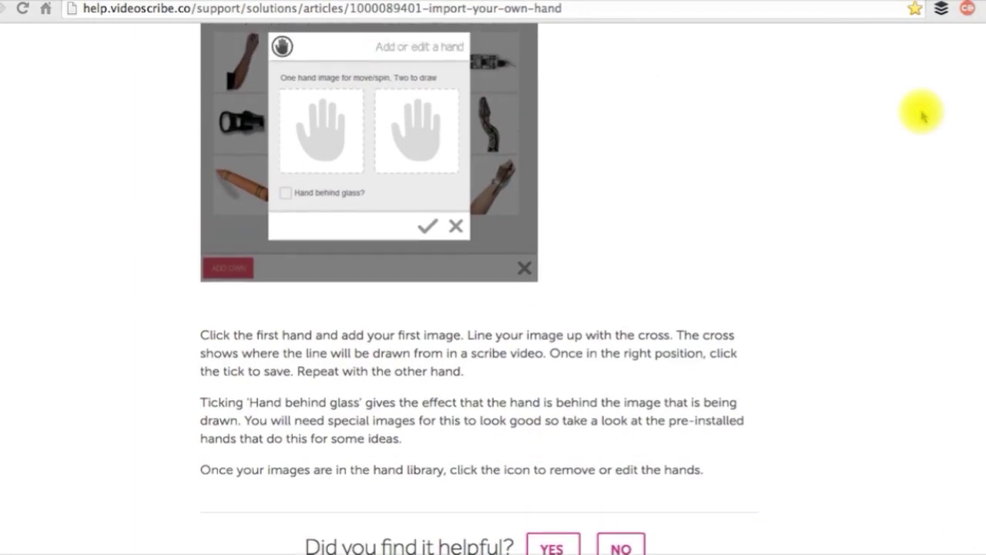
pyautogui.scroll(1, 924, 115)
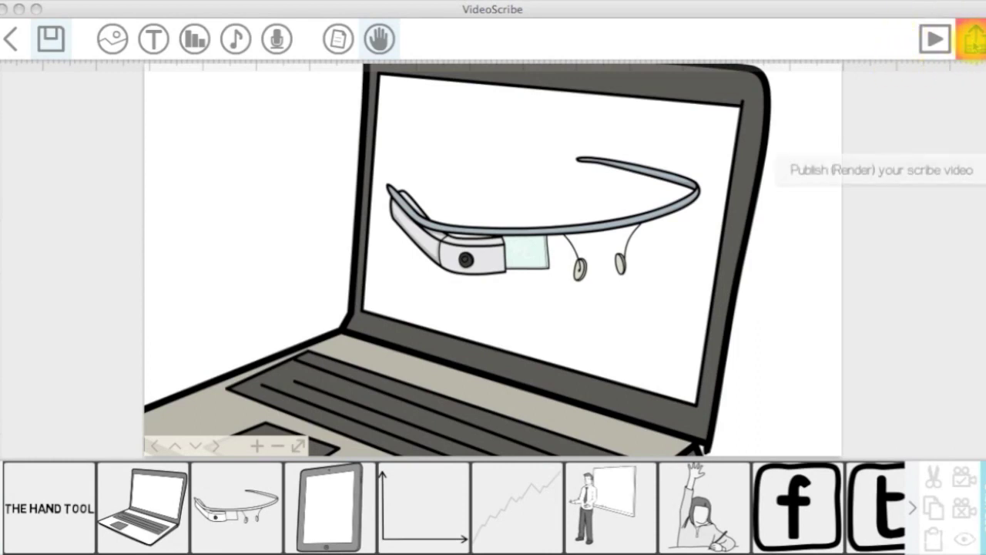
pyautogui.click(972, 38)
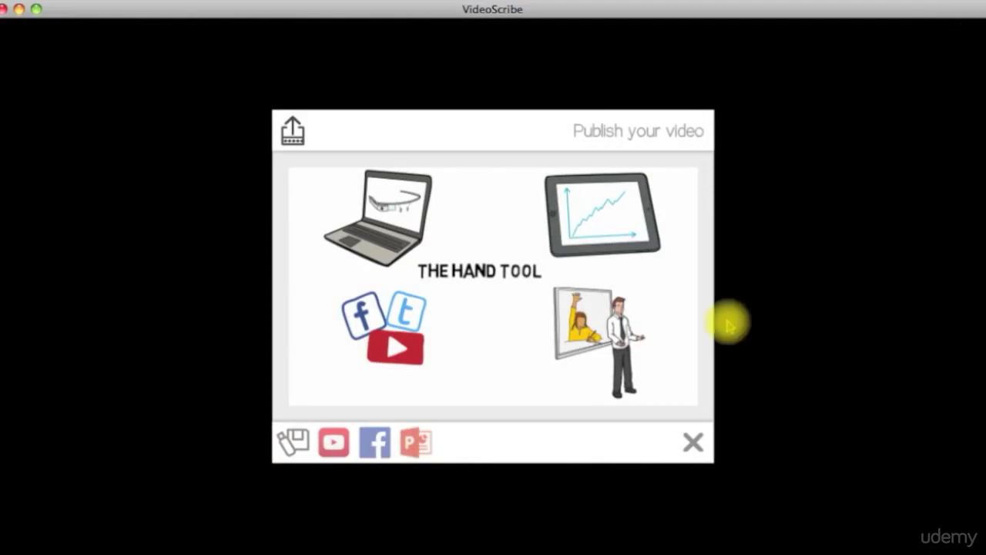